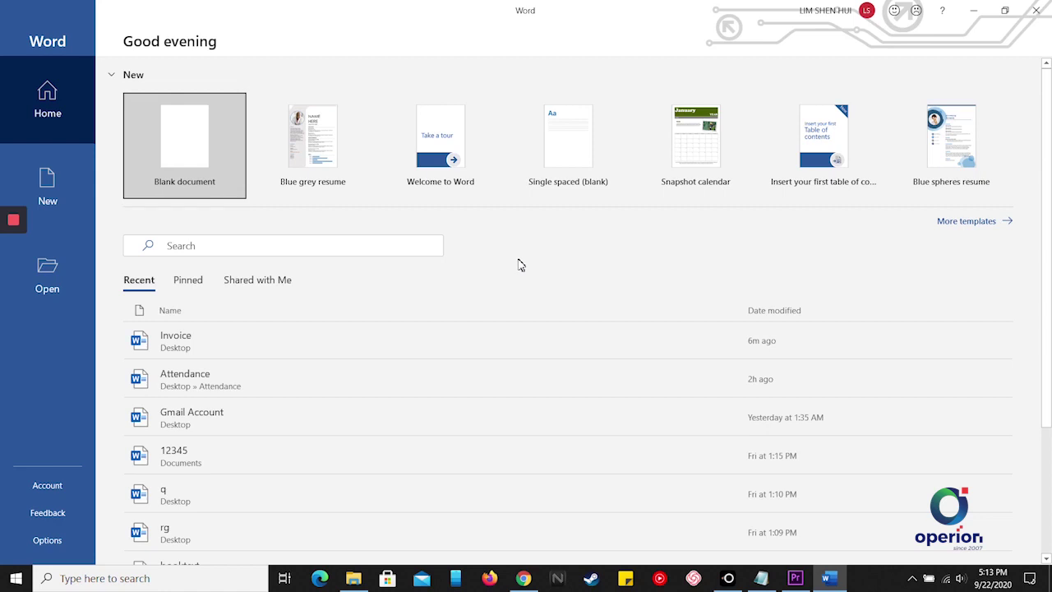
Open the Invoice document from the Recent list and switch to the Review tab.
left_click(171, 344)
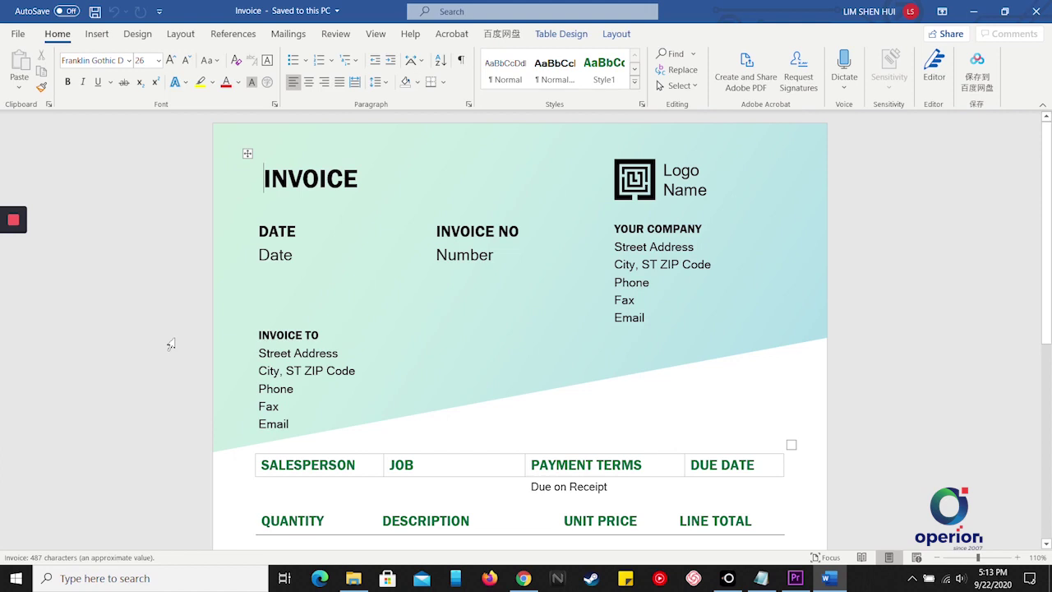
left_click(341, 38)
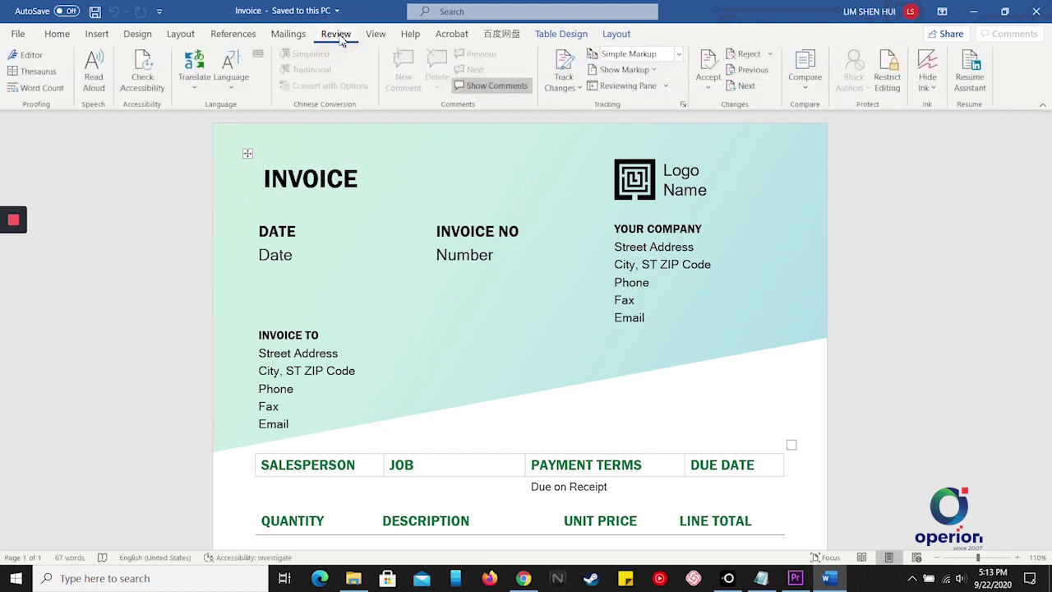
In Restrict Editing, limit formatting to selected styles, allow only No changes (read-only), and start enforcing protection.
left_click(889, 86)
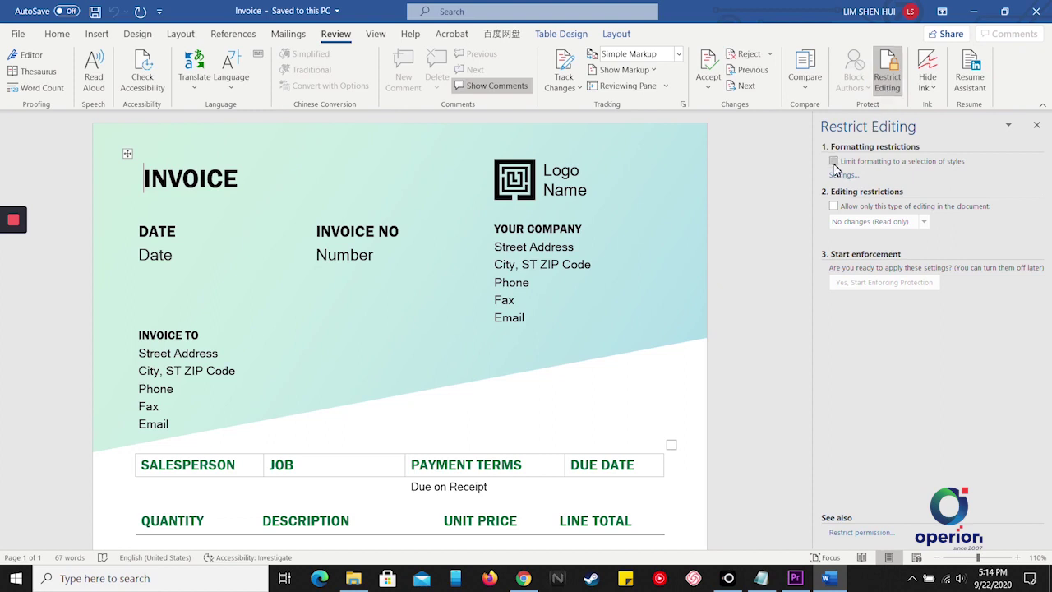
left_click(834, 162)
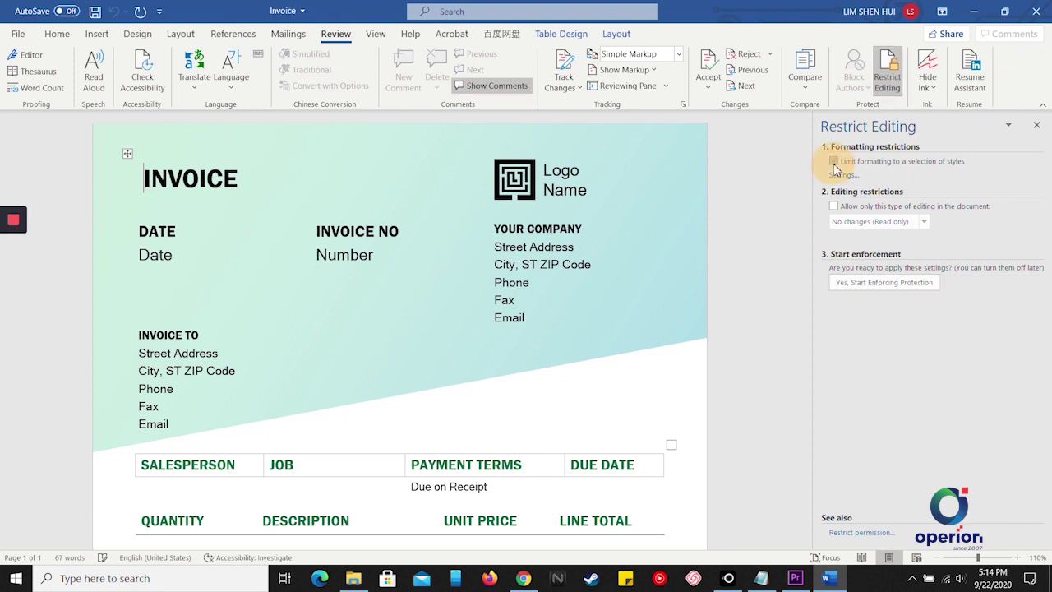
left_click(835, 208)
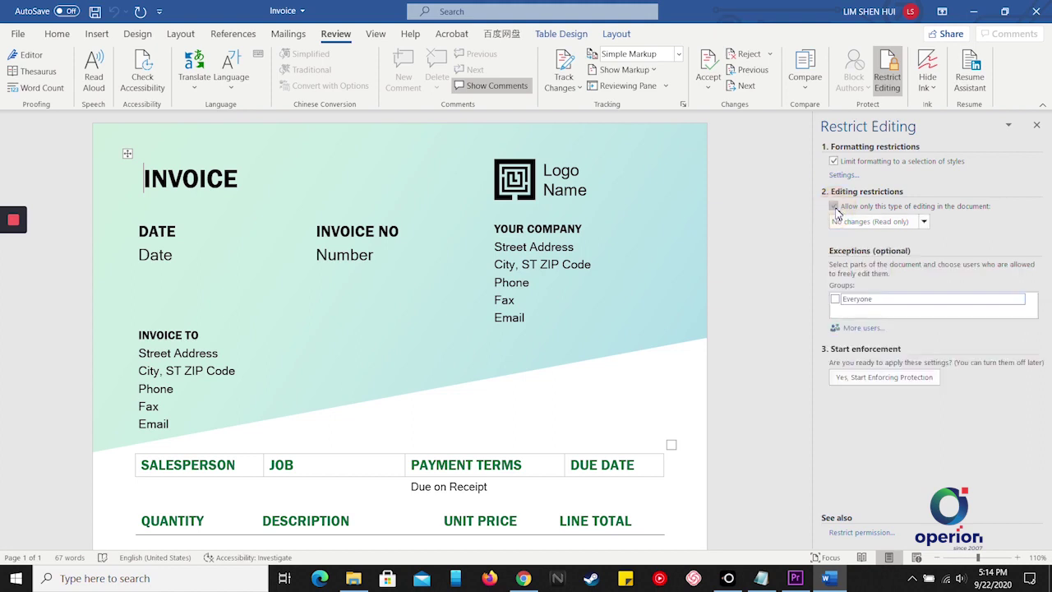
left_click(861, 387)
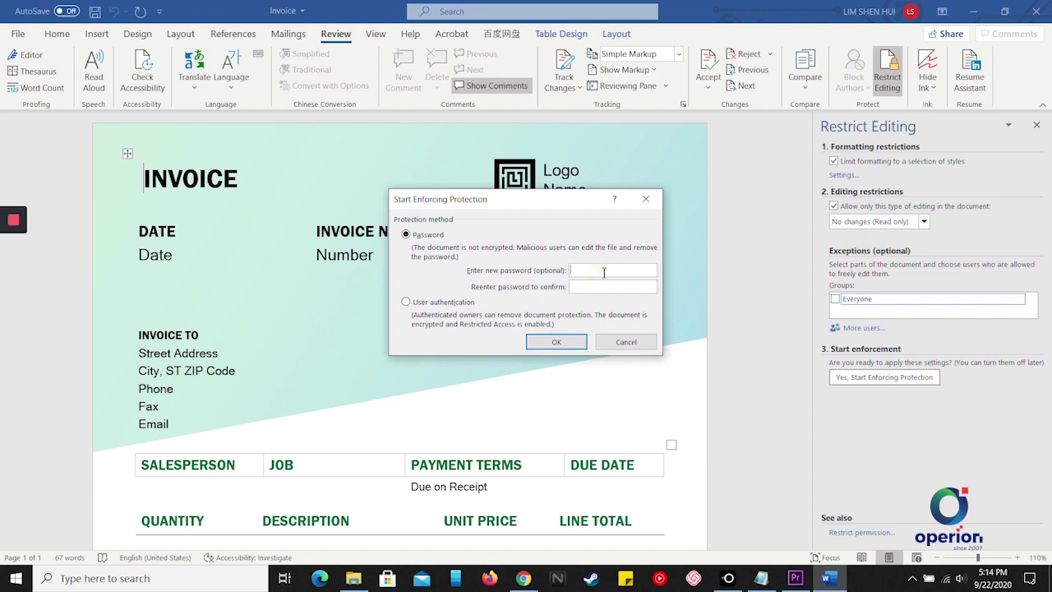
Enter the protection password, re-enter it to confirm, and enforce view-only protection.
left_click(623, 286)
left_click(552, 346)
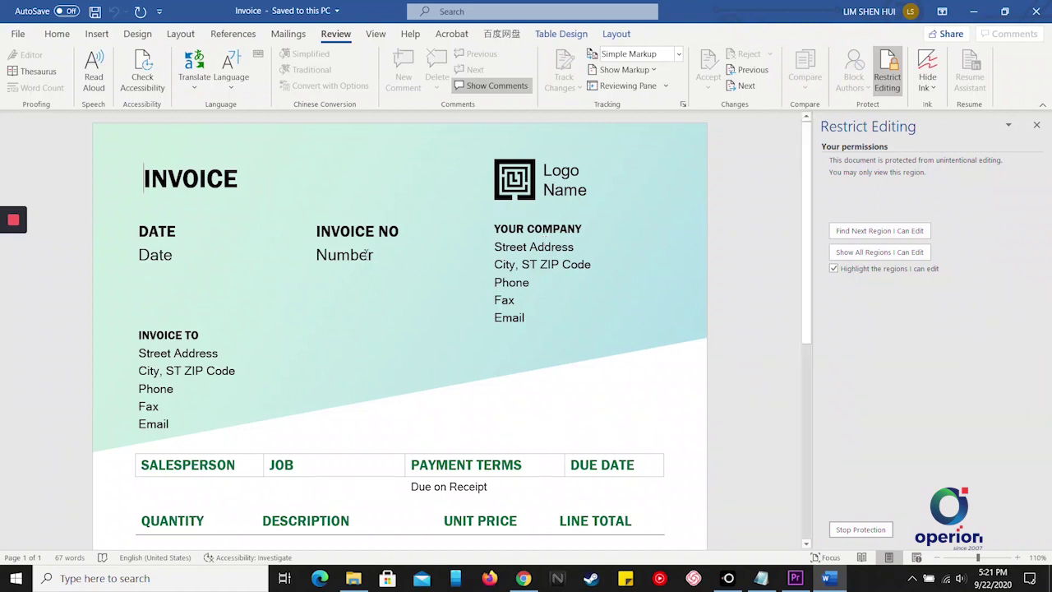
Return to the Home tab and choose Stop Protection to begin unprotecting the invoice.
left_click(58, 33)
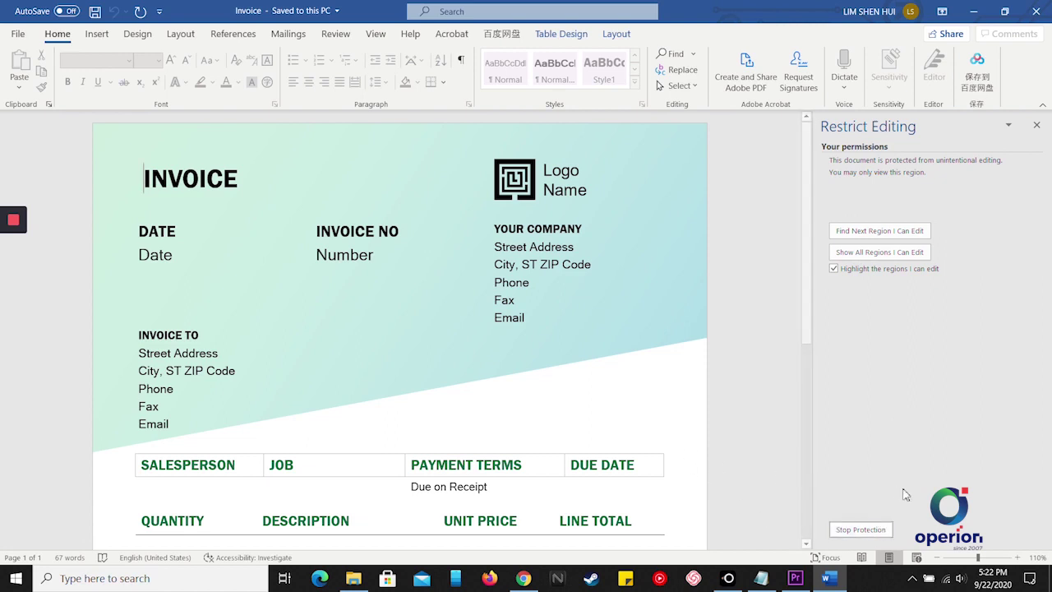
left_click(851, 533)
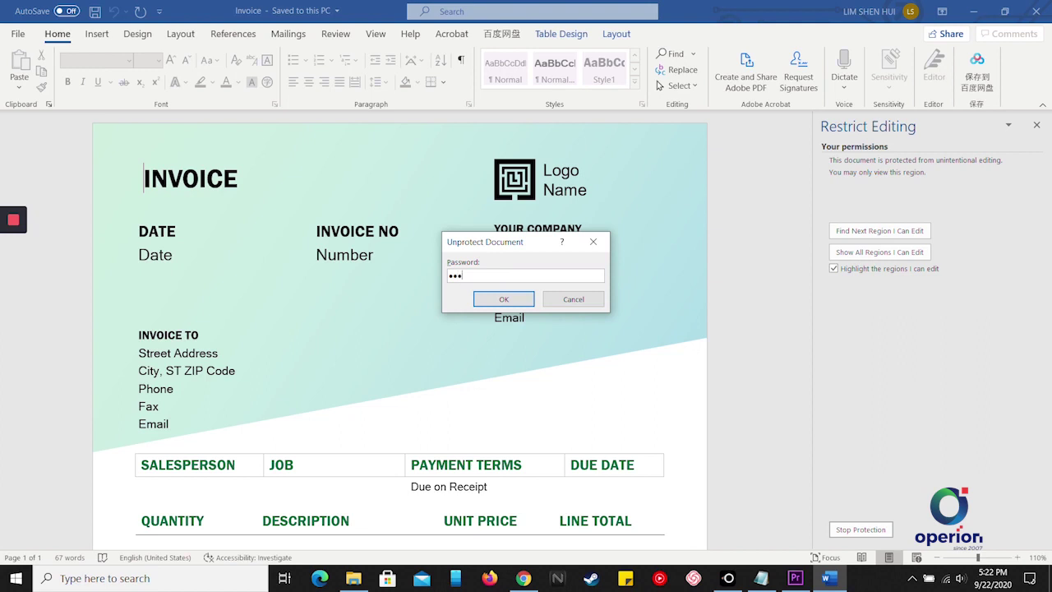
Submit the unprotect password, dismiss the incorrect-password alert, and retry Stop Protection.
left_click(486, 300)
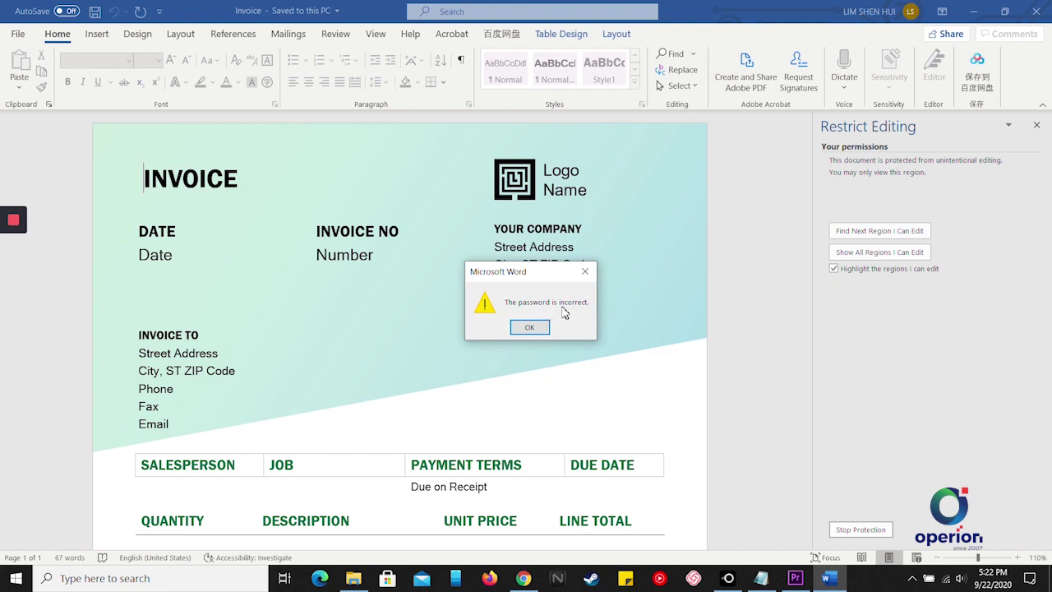
left_click(533, 327)
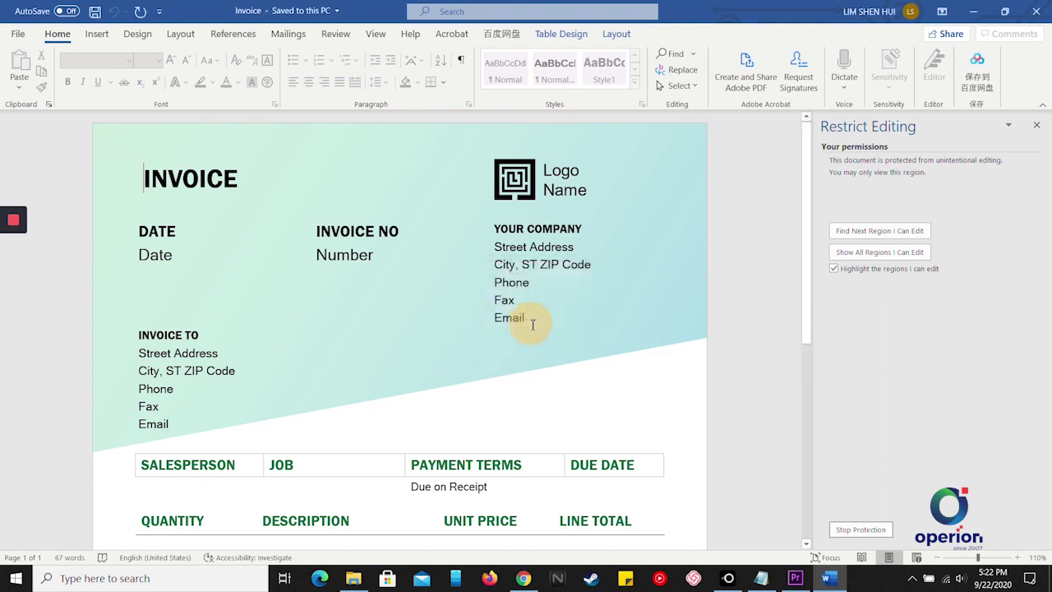
left_click(869, 533)
Enter the correct password to lift protection, then select the INVOICE NO line to test editing.
left_click(524, 275)
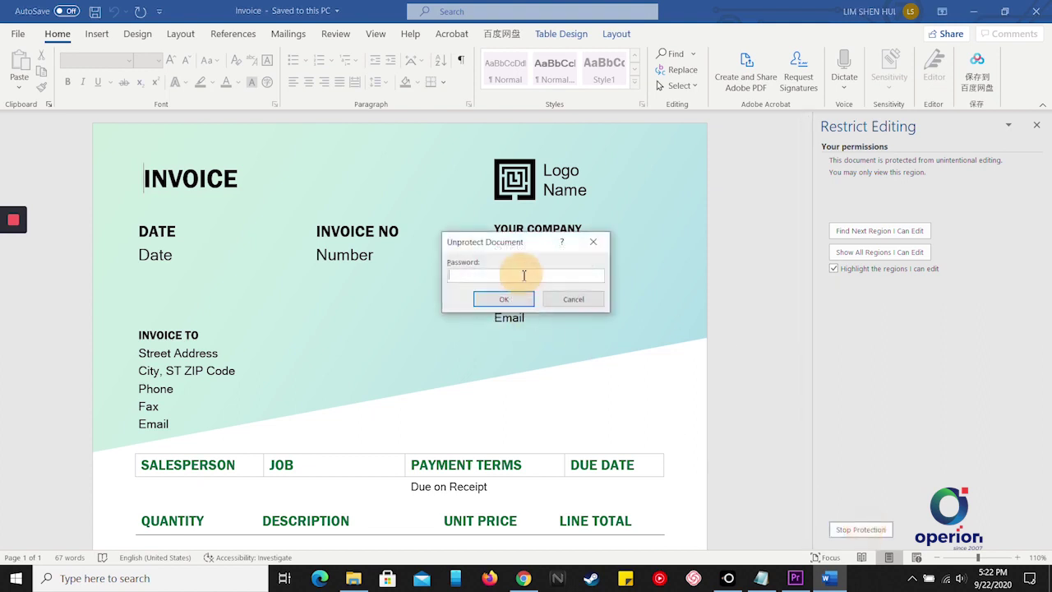
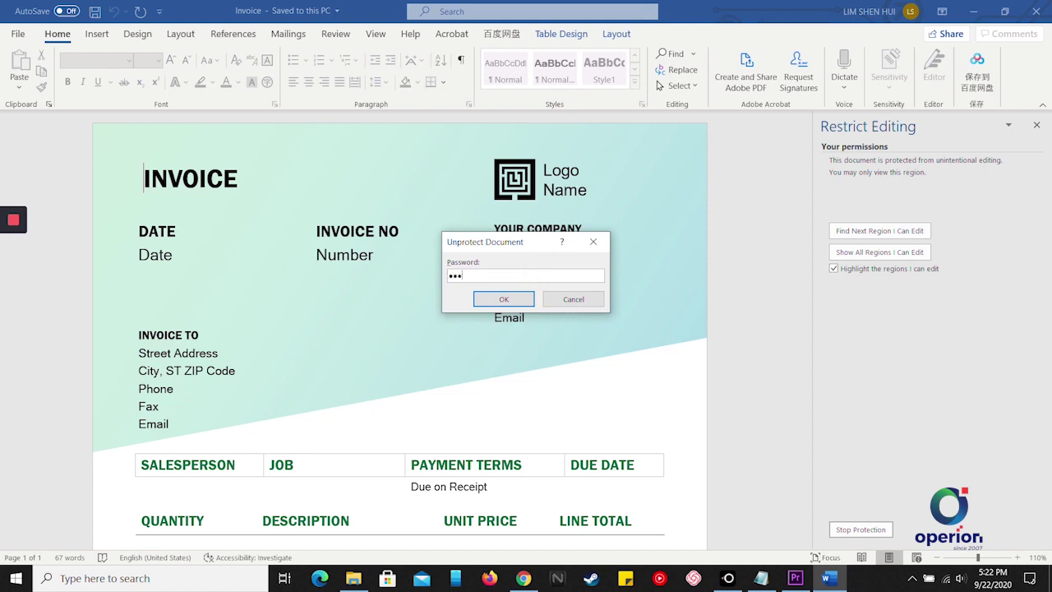
left_click(518, 301)
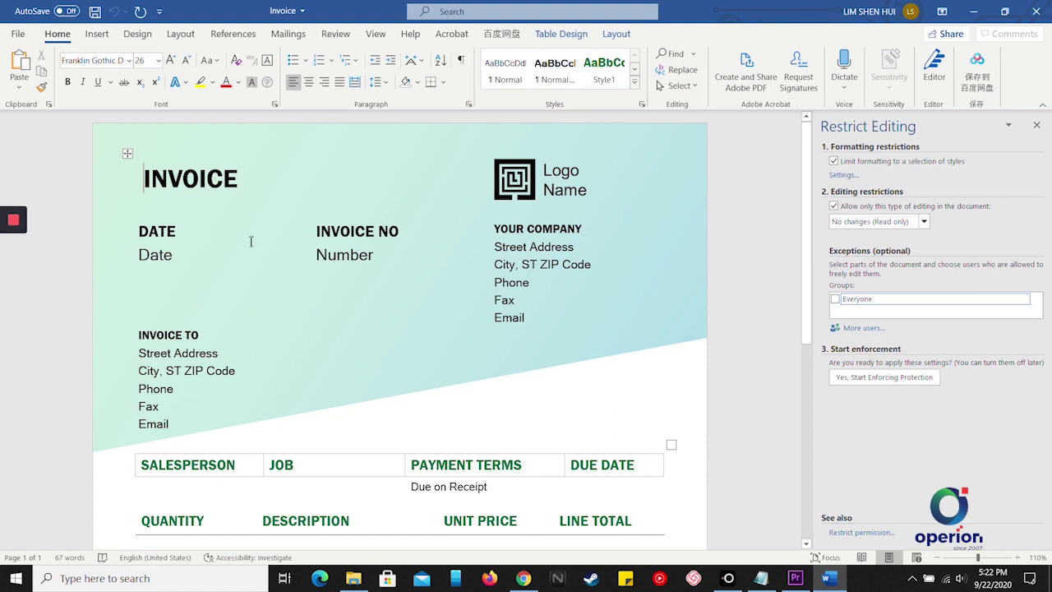
double_click(165, 234)
triple_click(365, 236)
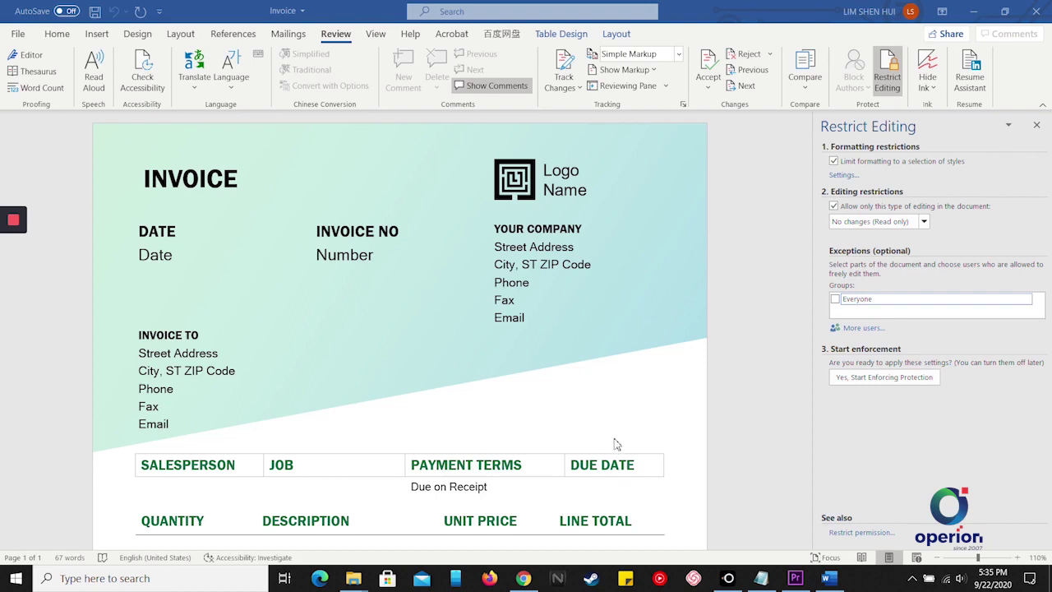
Set the invoice to Always Open Read-Only under File > Info > Protect Document and save it.
left_click(19, 36)
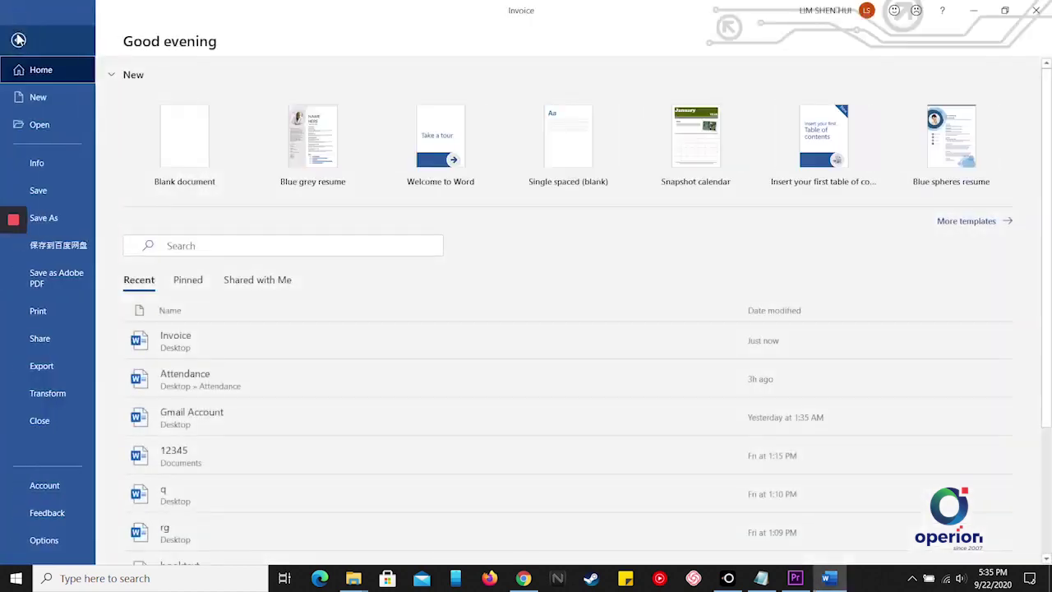
left_click(48, 163)
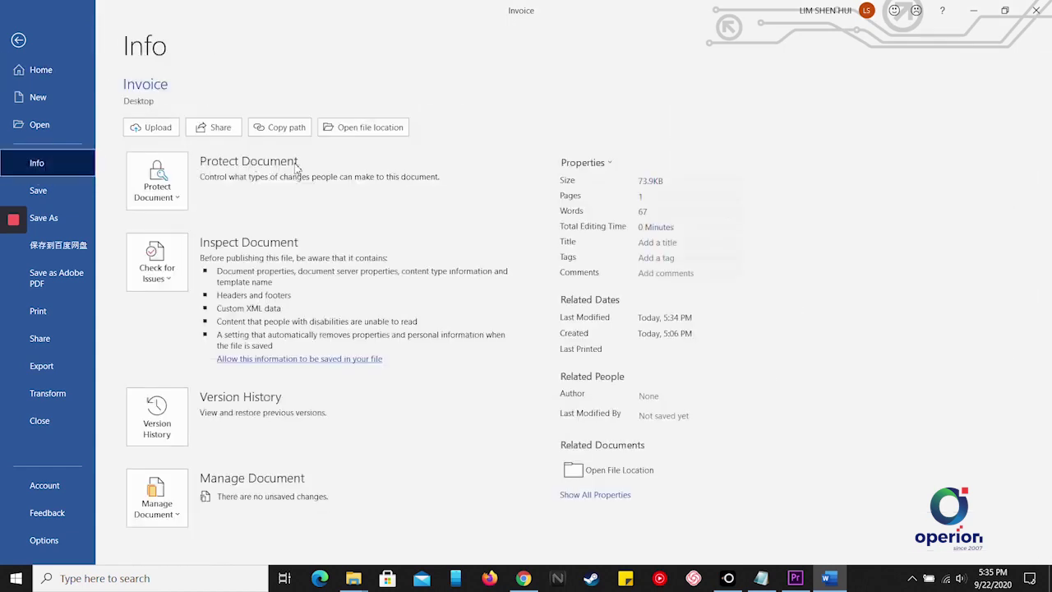
left_click(167, 199)
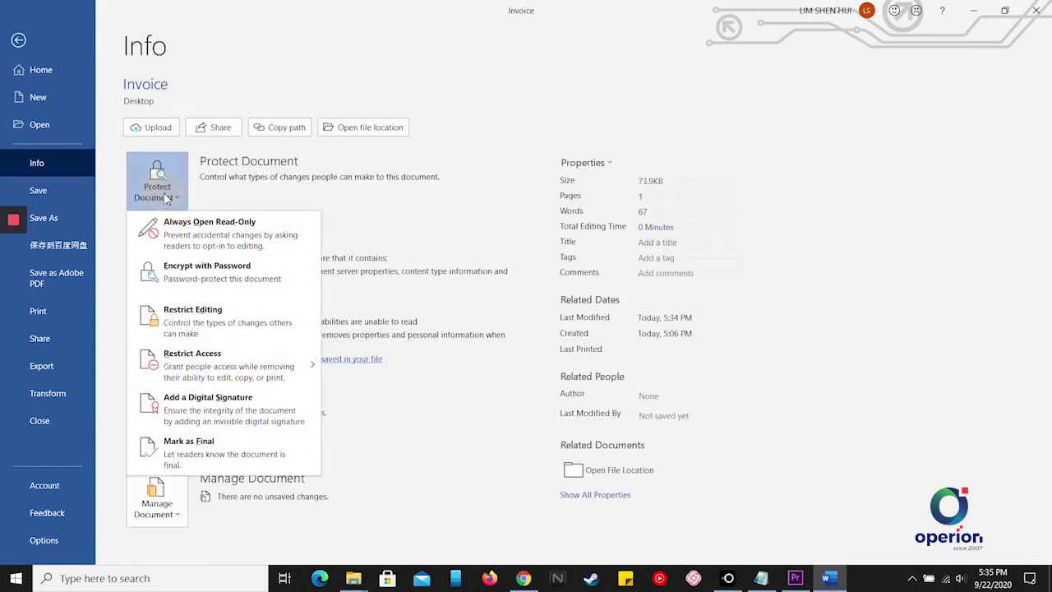
left_click(168, 238)
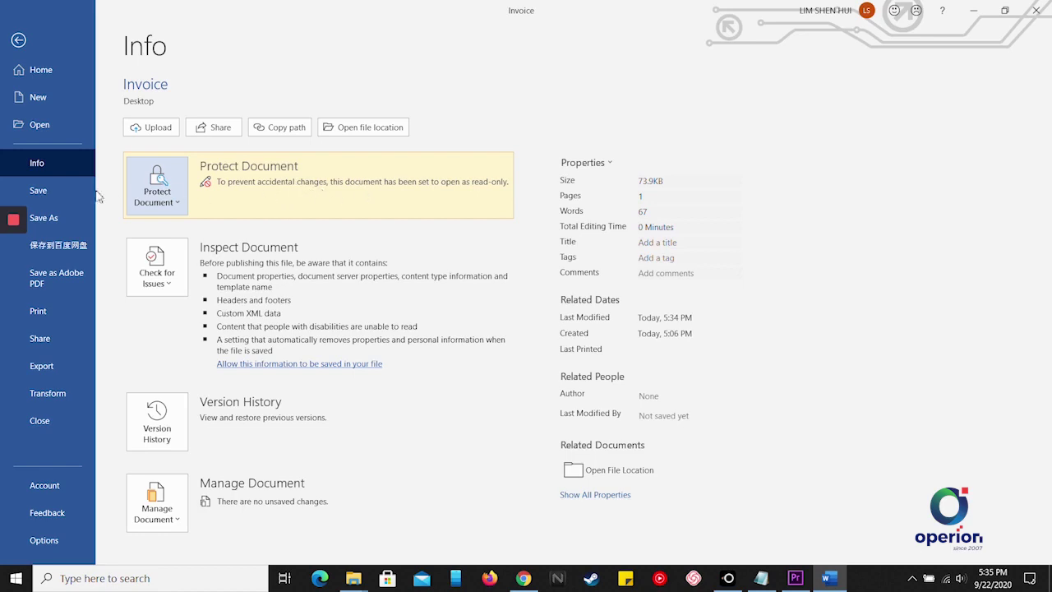
left_click(39, 192)
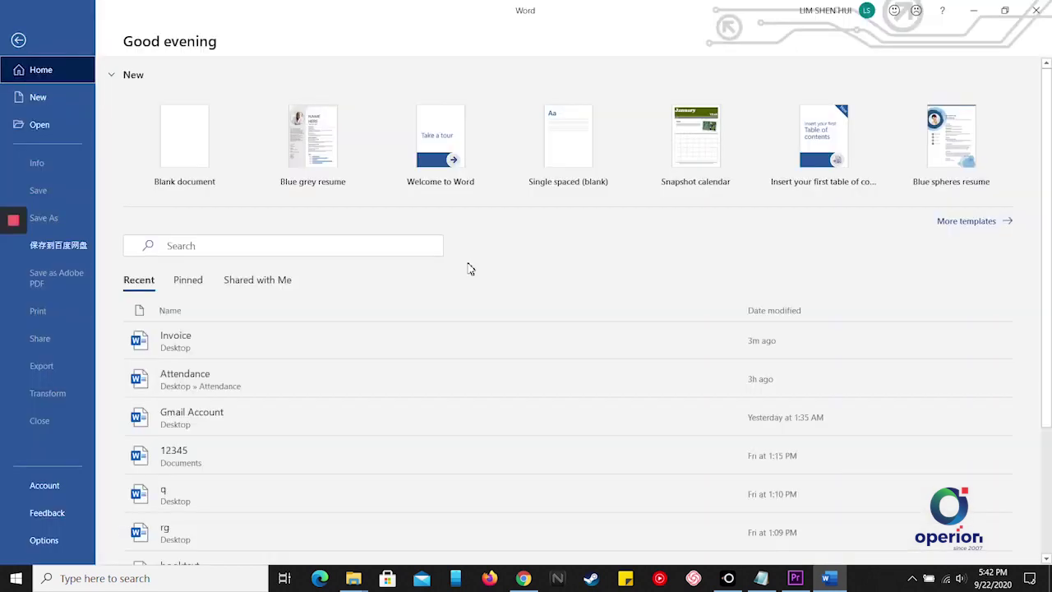
Reopen Invoice from the Recent documents list, accepting the read-only prompt.
left_click(384, 339)
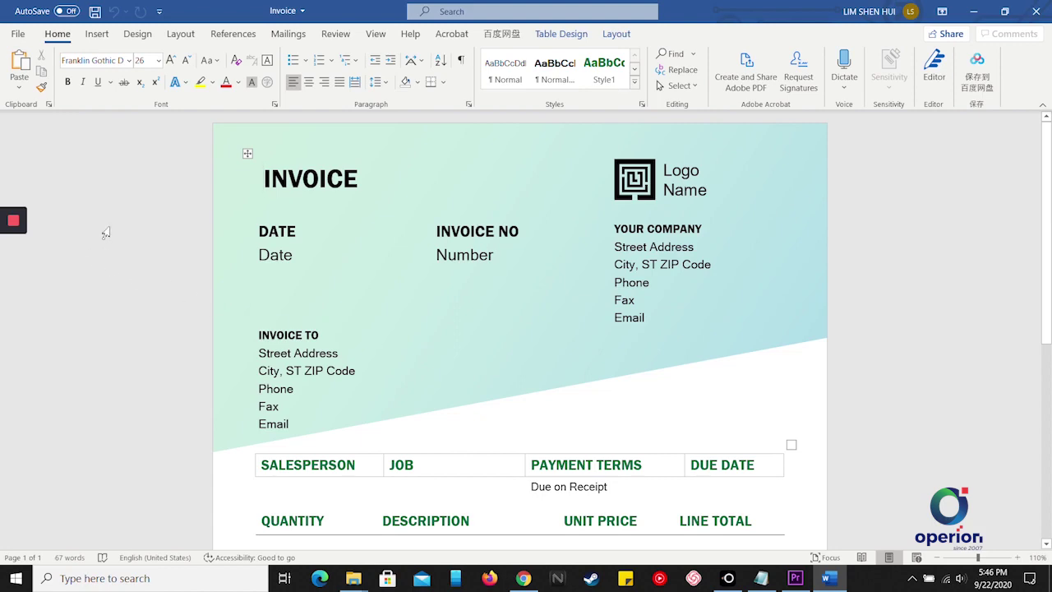
Encrypt the invoice with a password via Protect Document, entering and re-entering the password.
left_click(18, 34)
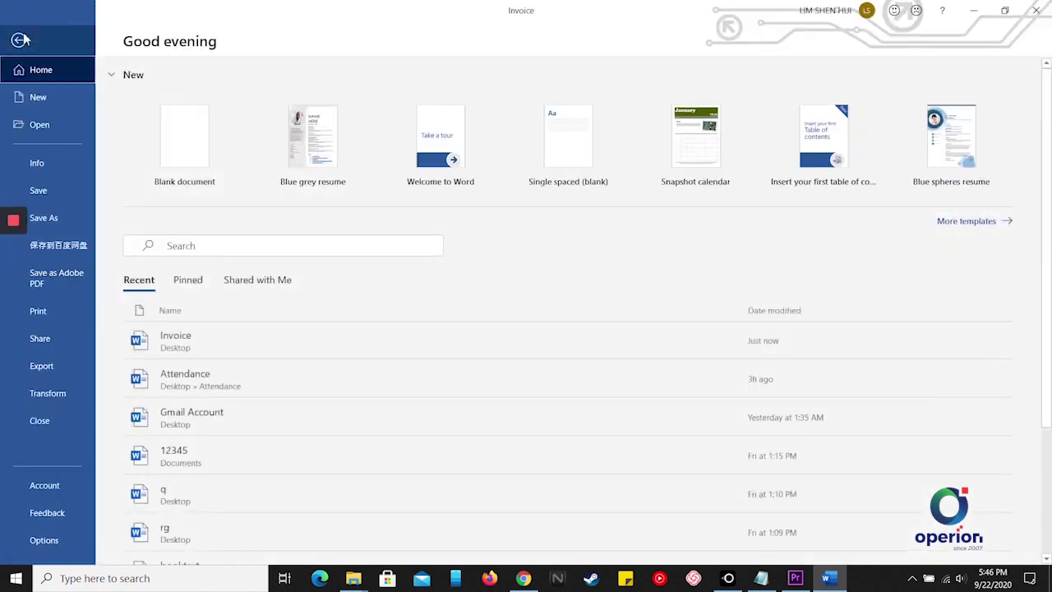
left_click(37, 164)
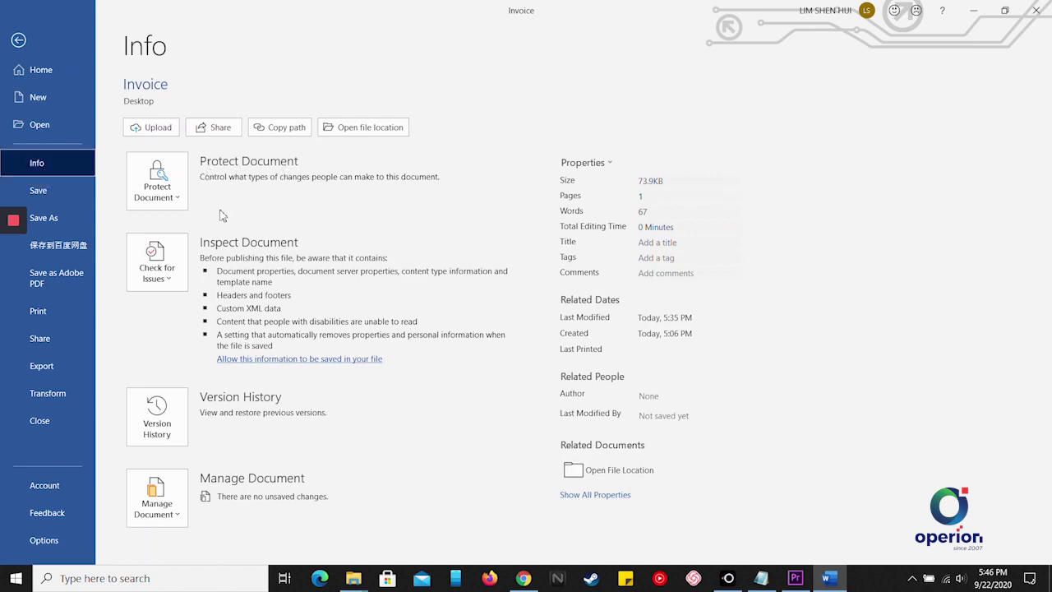
left_click(169, 193)
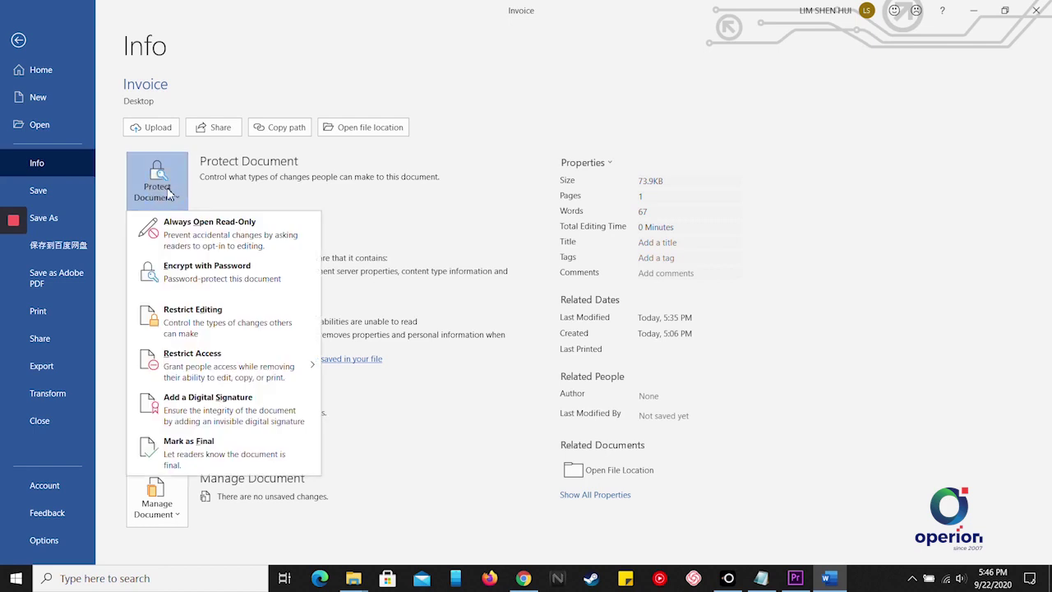
left_click(205, 280)
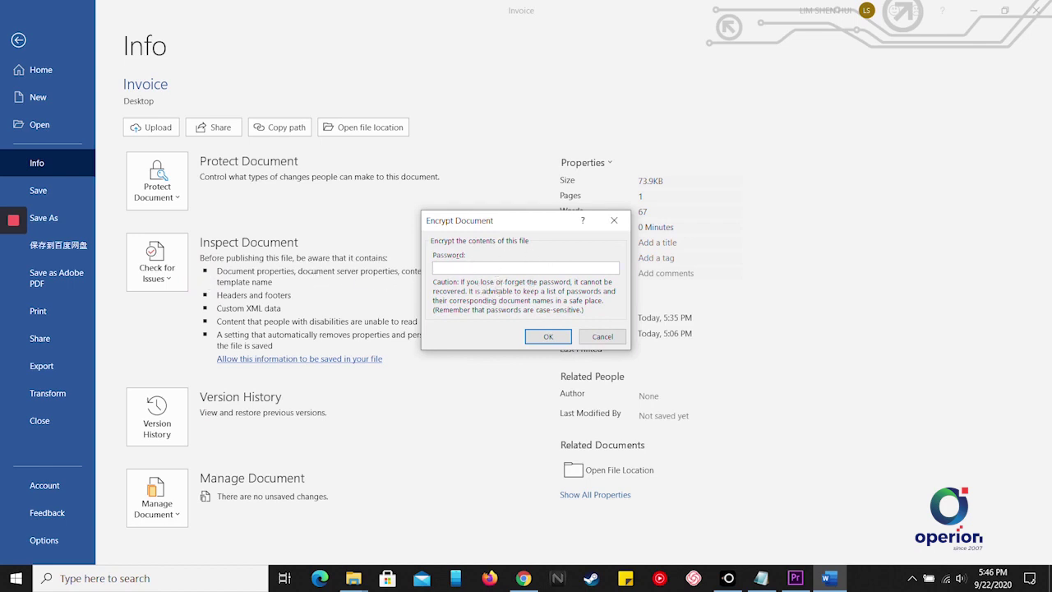
left_click(497, 269)
left_click(548, 336)
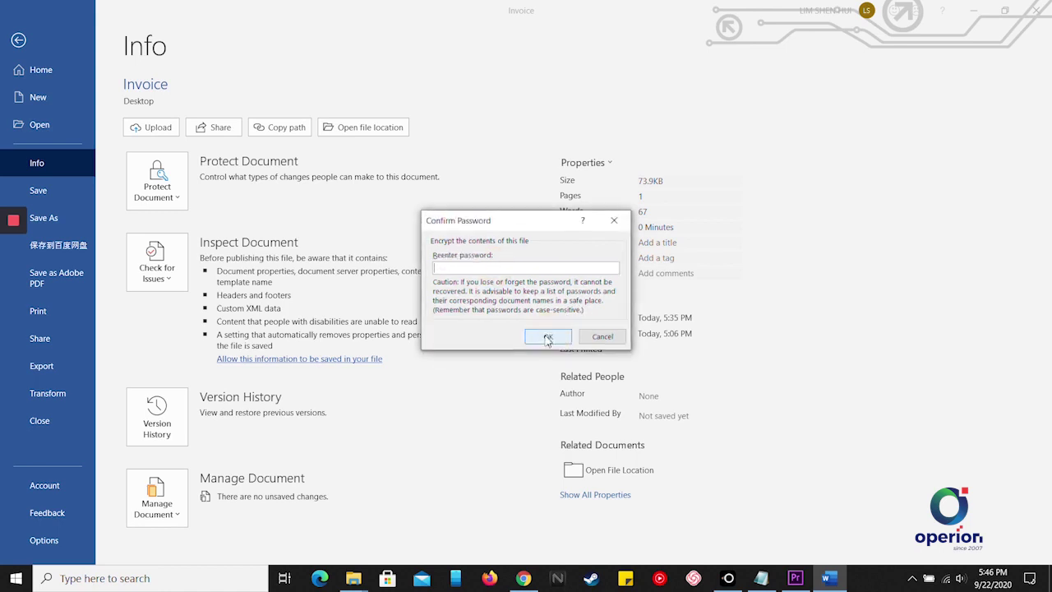
left_click(491, 269)
left_click(547, 337)
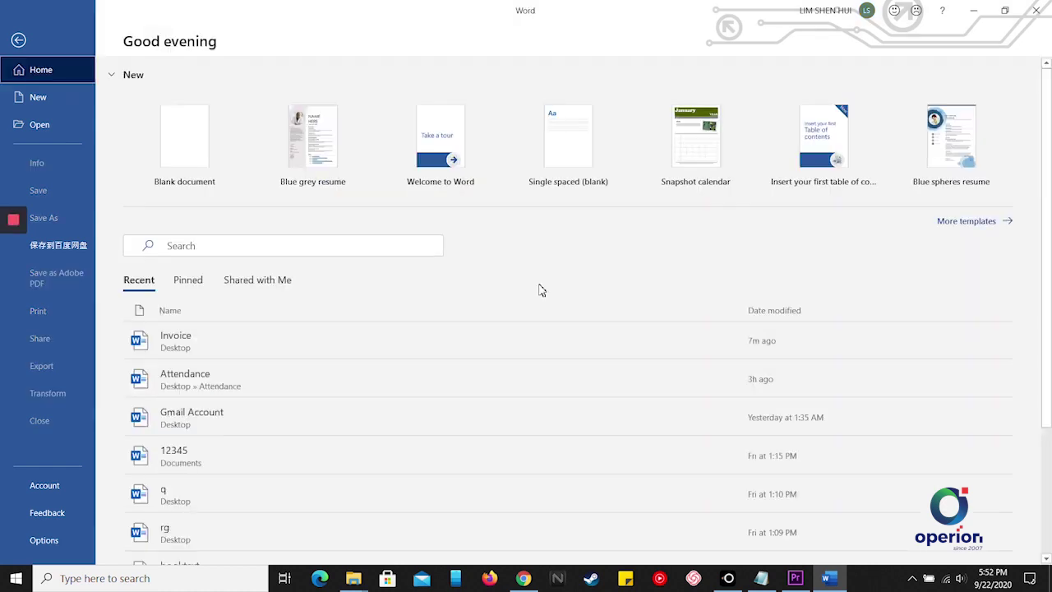
Try opening Invoice from Recent with a wrong password and dismiss the incorrect-password error.
left_click(377, 346)
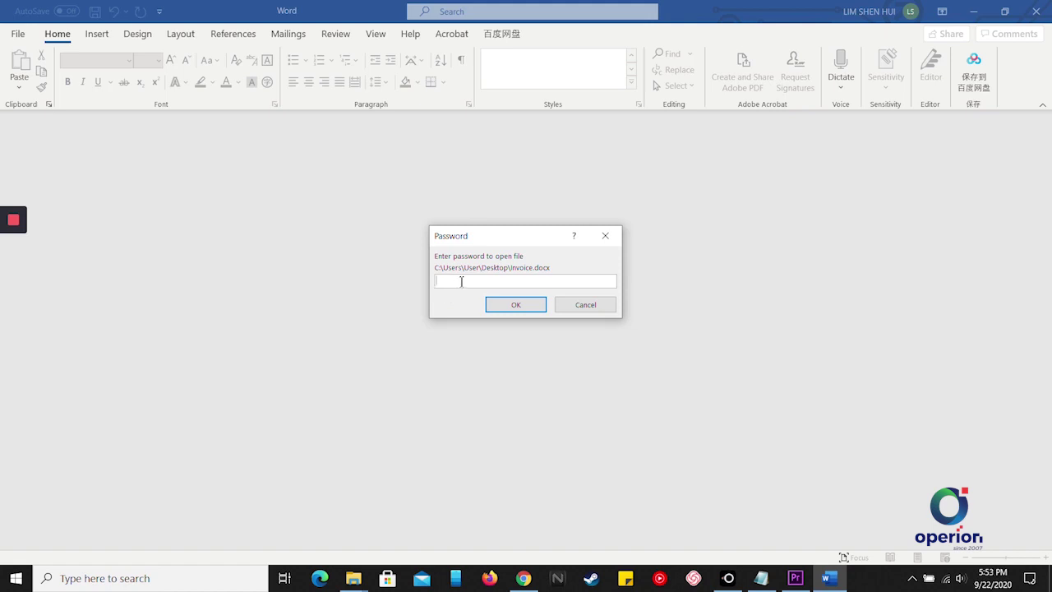
left_click(461, 281)
left_click(530, 311)
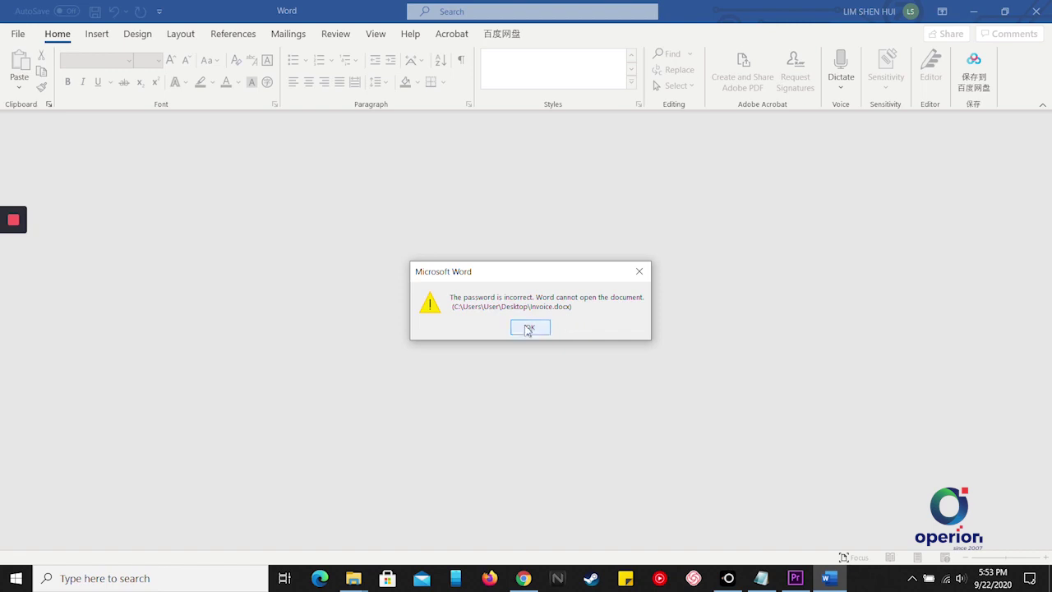
left_click(531, 329)
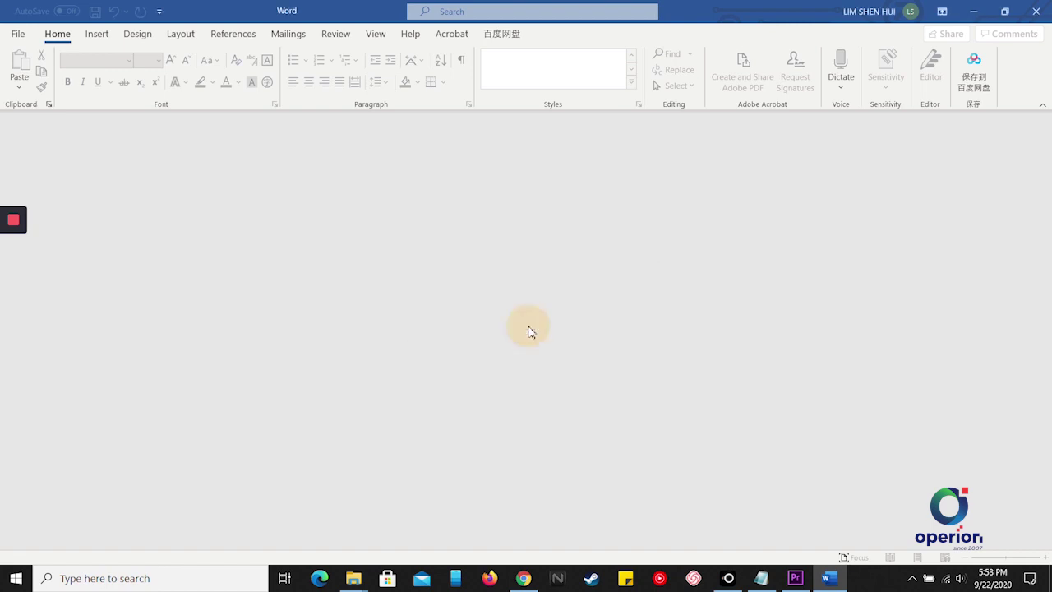
Open Invoice from File > Recent by entering the correct password.
left_click(18, 33)
left_click(236, 340)
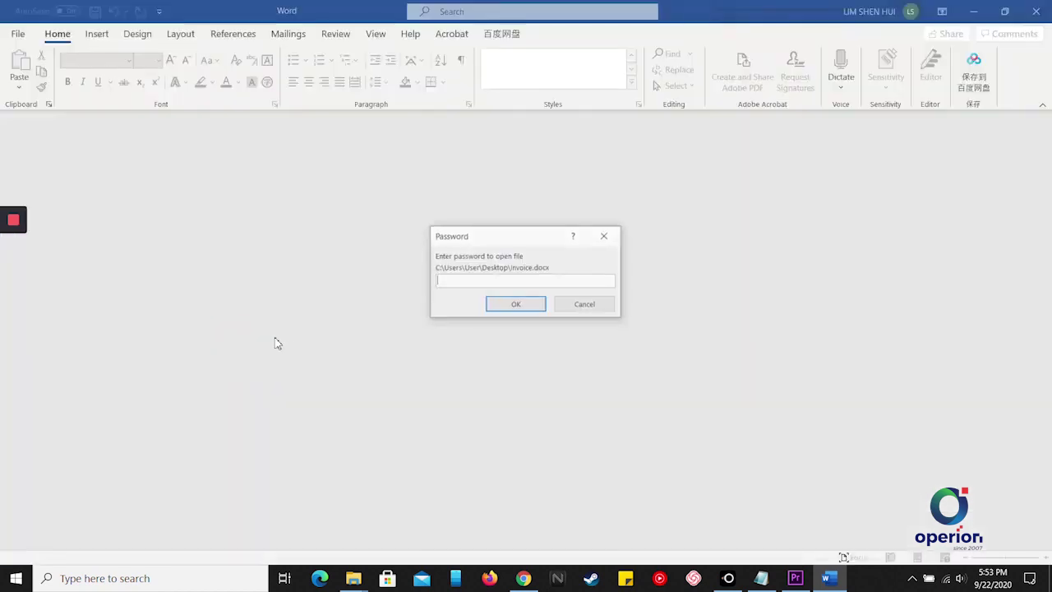
left_click(499, 285)
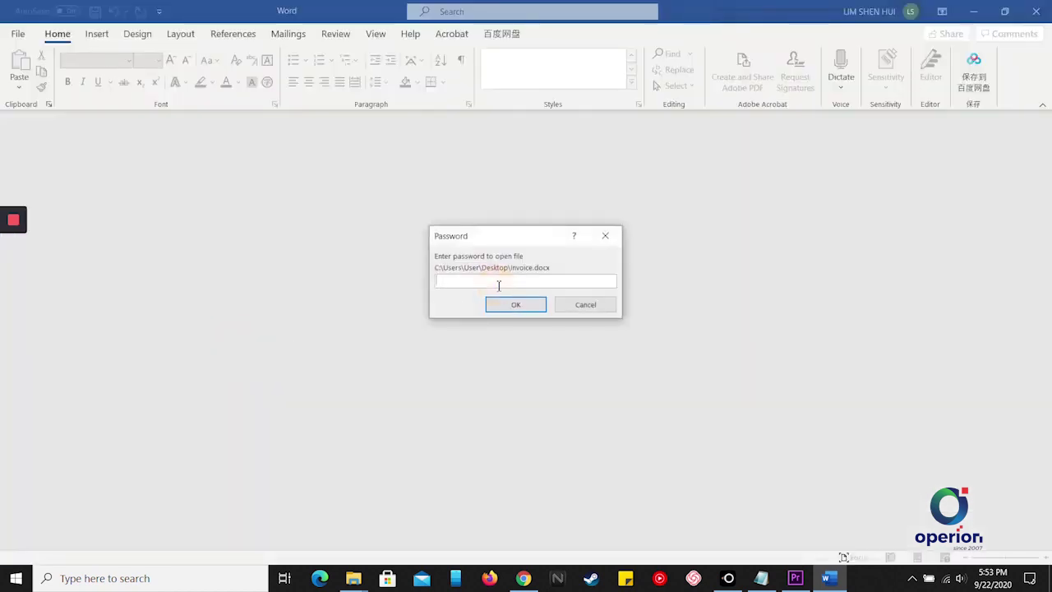
type("1")
left_click(529, 316)
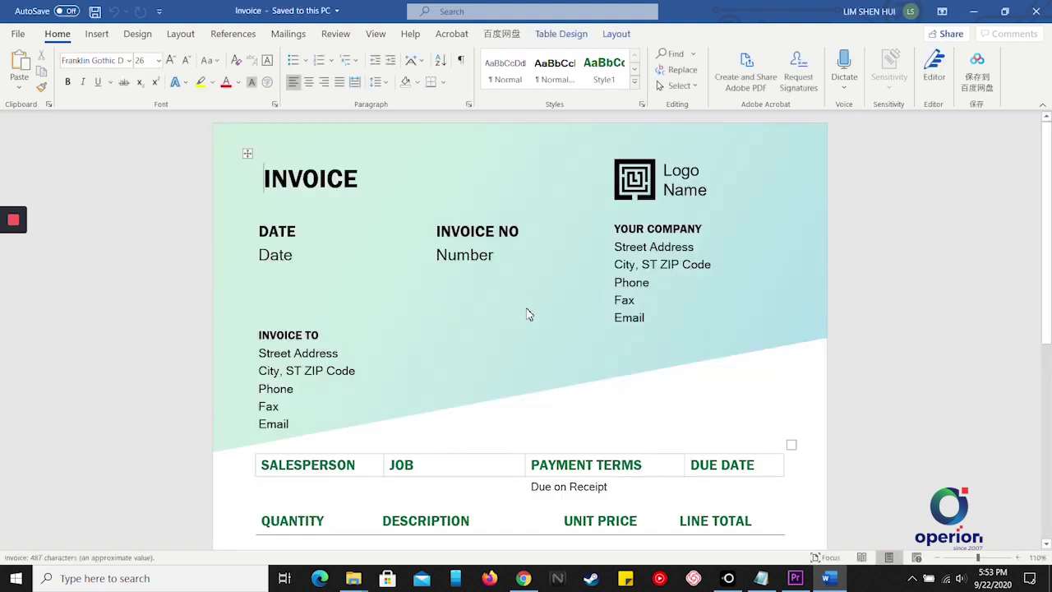
Scroll down and back up to review the whole invoice page.
scroll(529, 315, "down", 4)
scroll(529, 309, "down", 1)
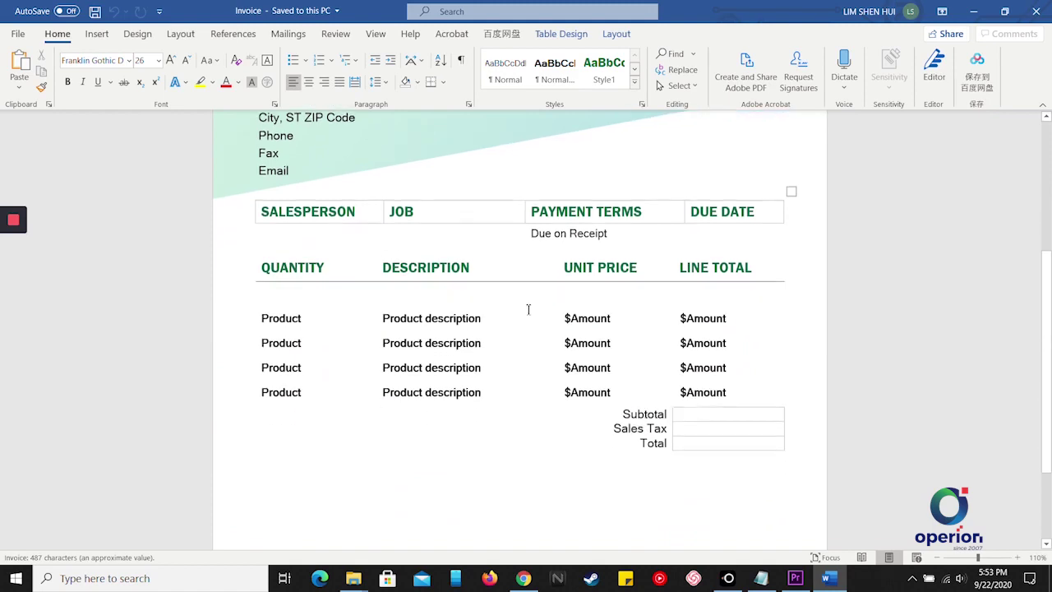
scroll(528, 309, "down", 1)
scroll(528, 309, "down", 1)
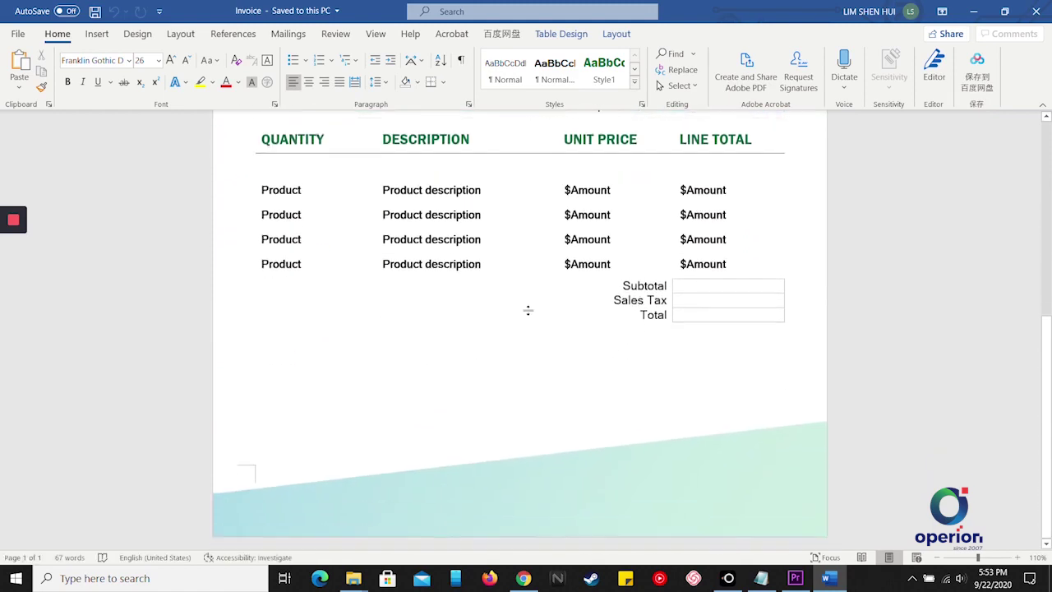
scroll(529, 310, "up", 2)
scroll(529, 310, "up", 3)
scroll(528, 310, "up", 3)
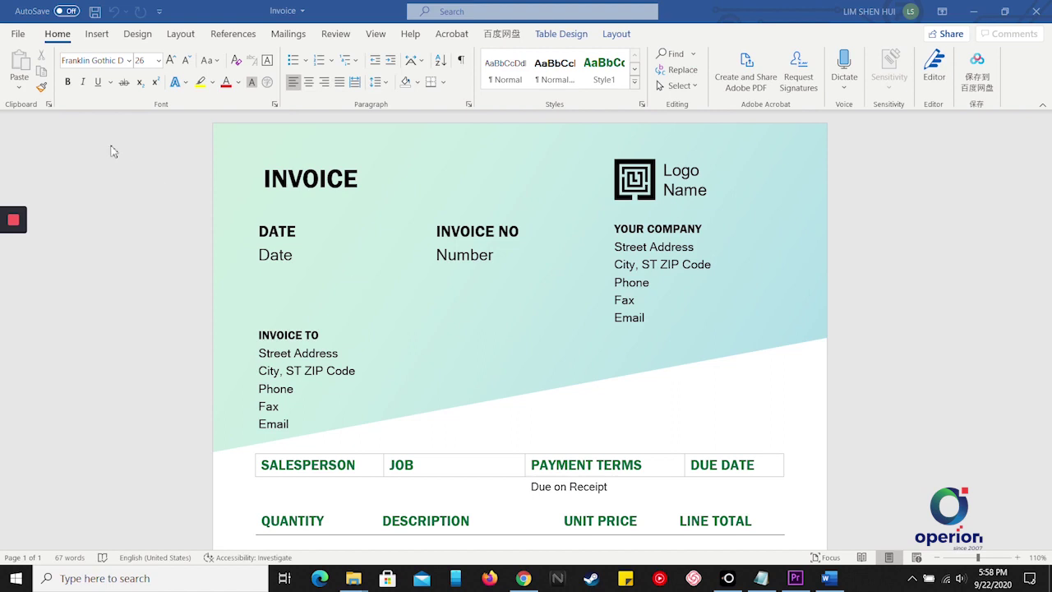
Enable Restricted Access on the Invoice via Protect Document, granting Read permission to everyone in the organization.
key("ctrl+Home")
left_click(20, 36)
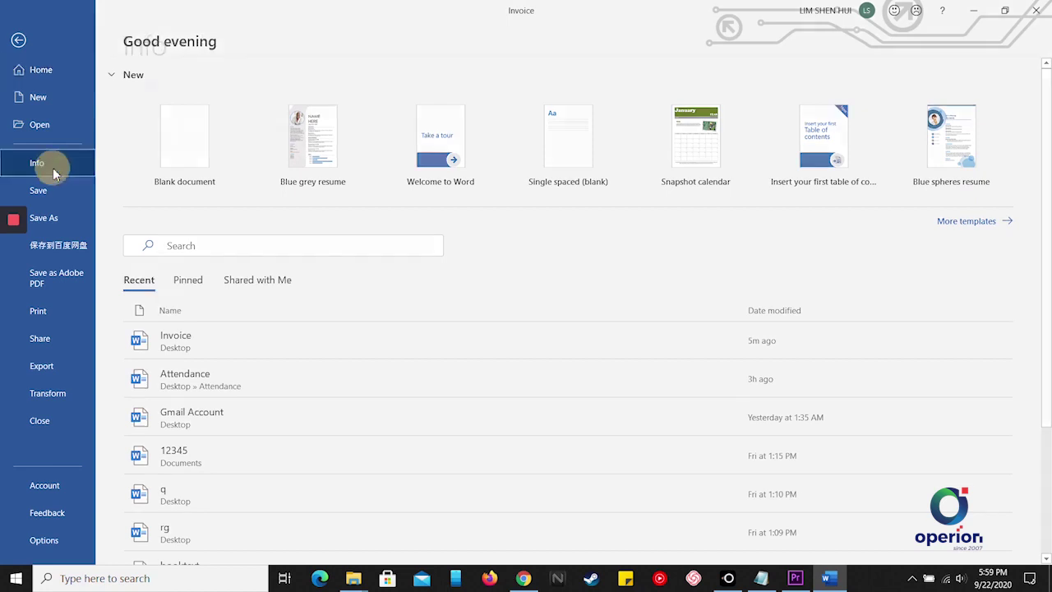
left_click(52, 167)
left_click(175, 205)
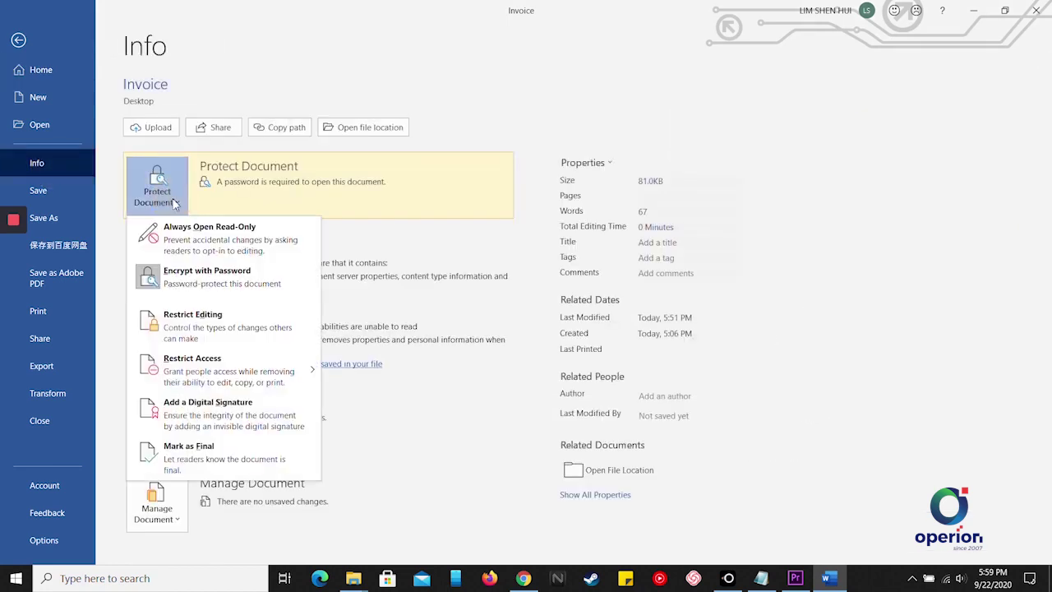
mouse_move(208, 375)
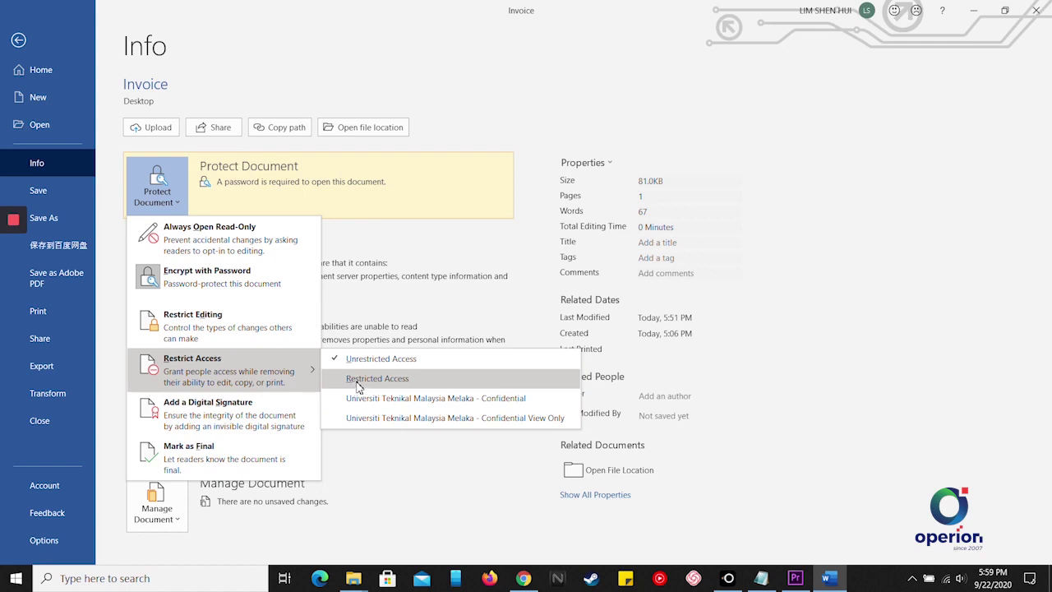
left_click(358, 380)
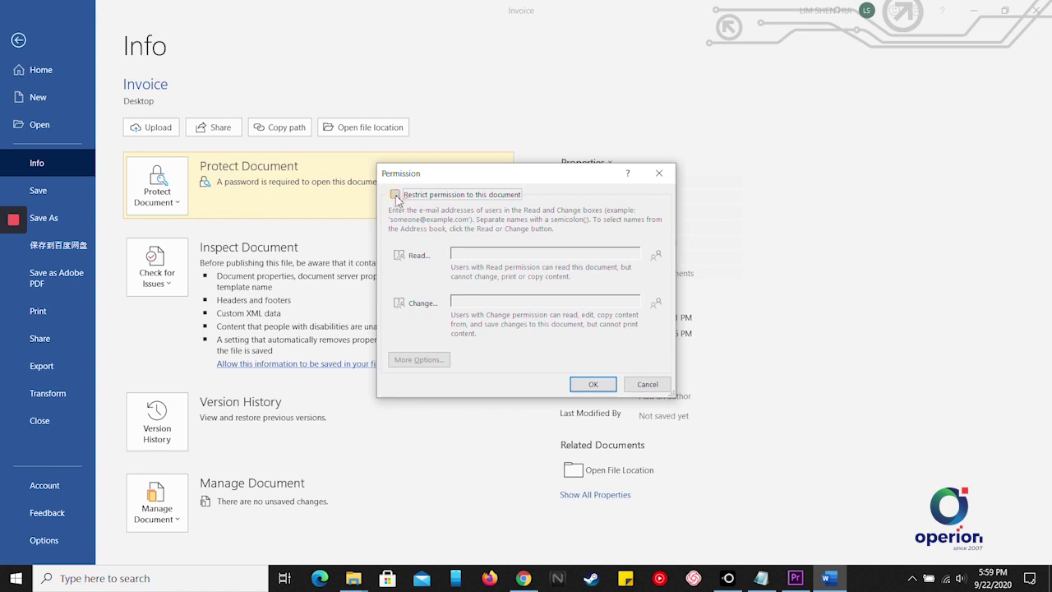
left_click(396, 196)
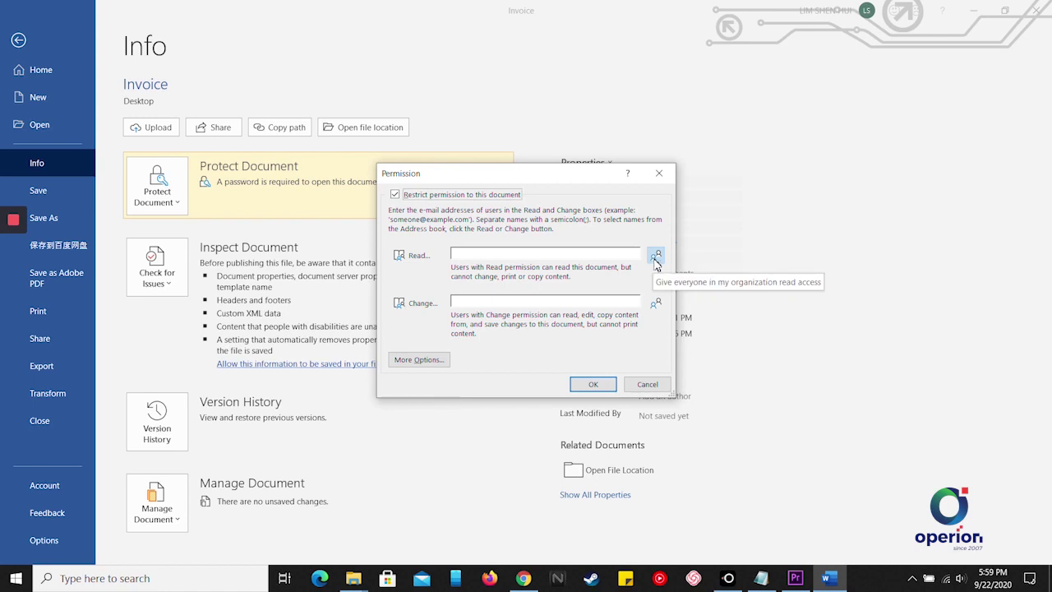
left_click(656, 258)
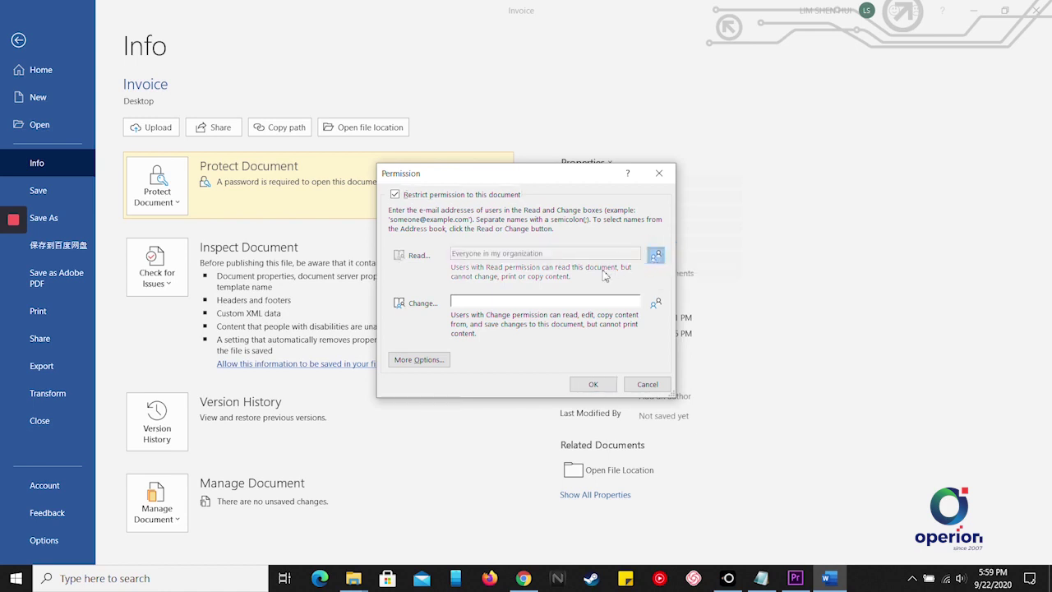